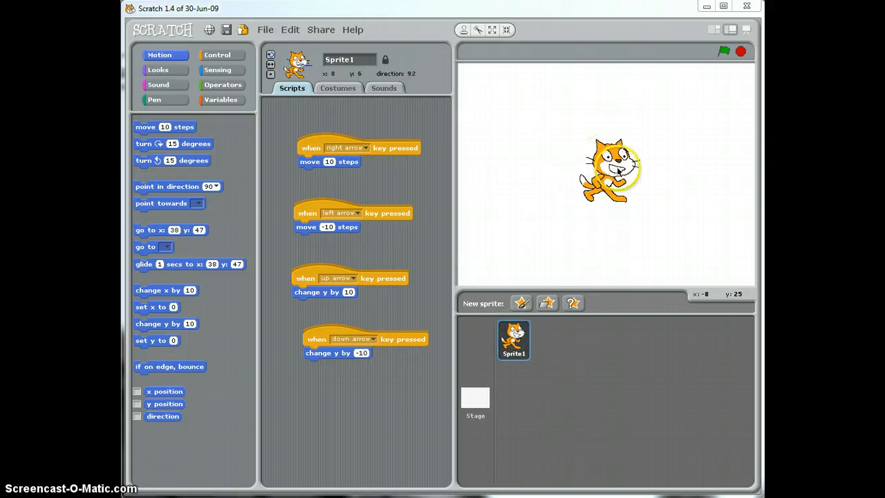
Step: Open costume1 of the cat sprite Sprite1 for editing in the Paint Editor
{"action": "left_click", "coordinate": [518, 339]}
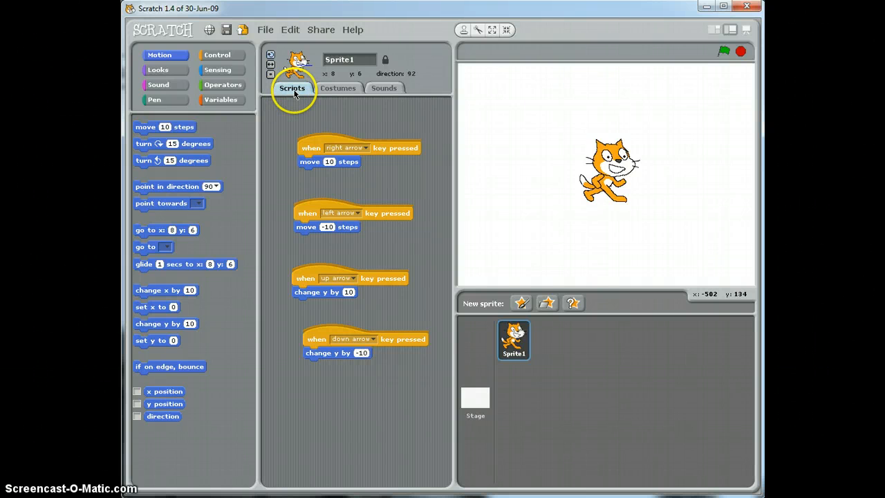
{"action": "left_click", "coordinate": [335, 88]}
{"action": "left_click", "coordinate": [322, 141]}
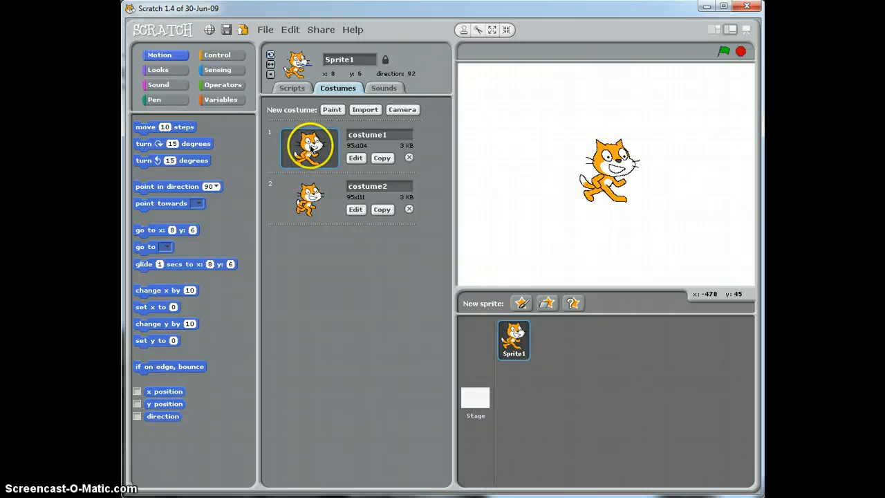
{"action": "left_click", "coordinate": [353, 159]}
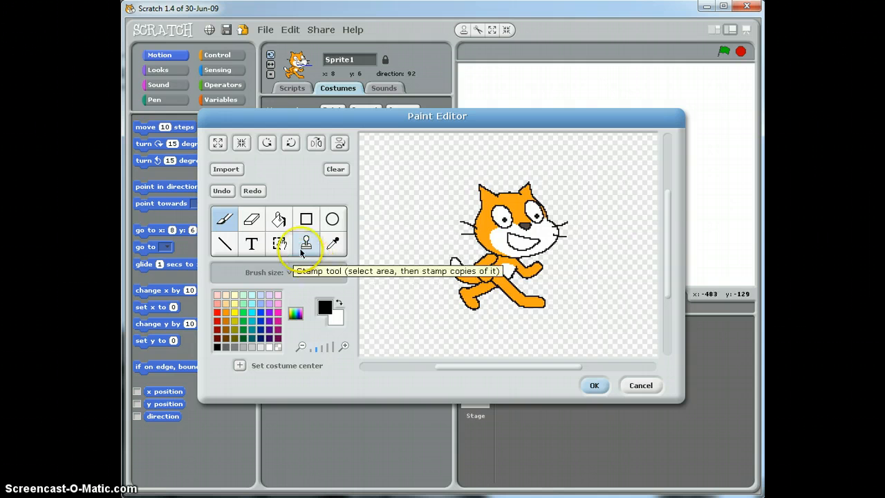
Step: Shrink the cat drawing in several increments to well under half its size
{"action": "left_click", "coordinate": [241, 144]}
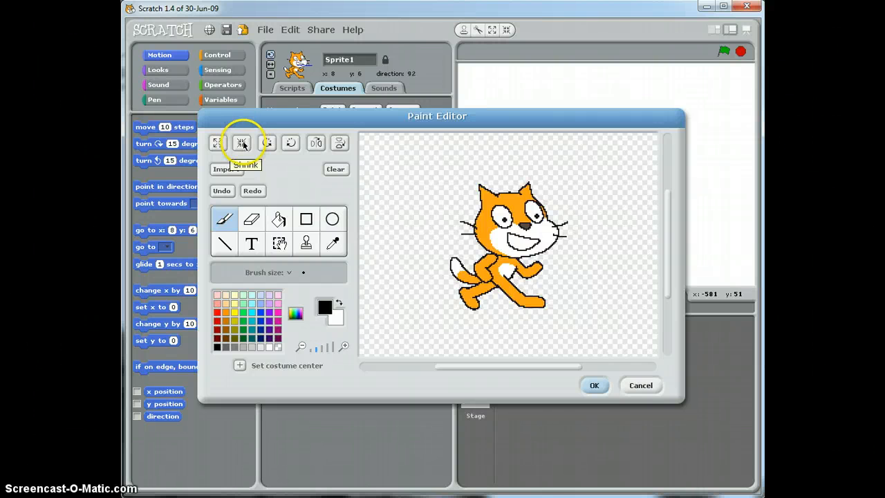
{"action": "left_click", "coordinate": [242, 144]}
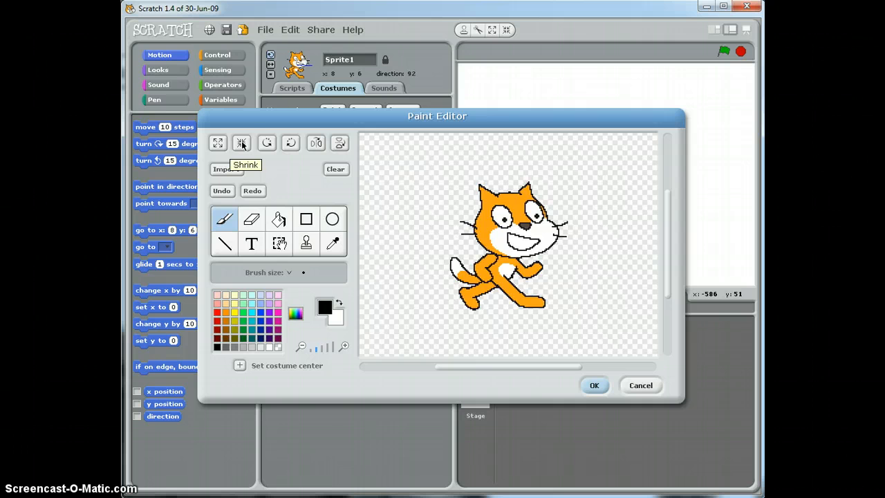
{"action": "left_click", "coordinate": [242, 144]}
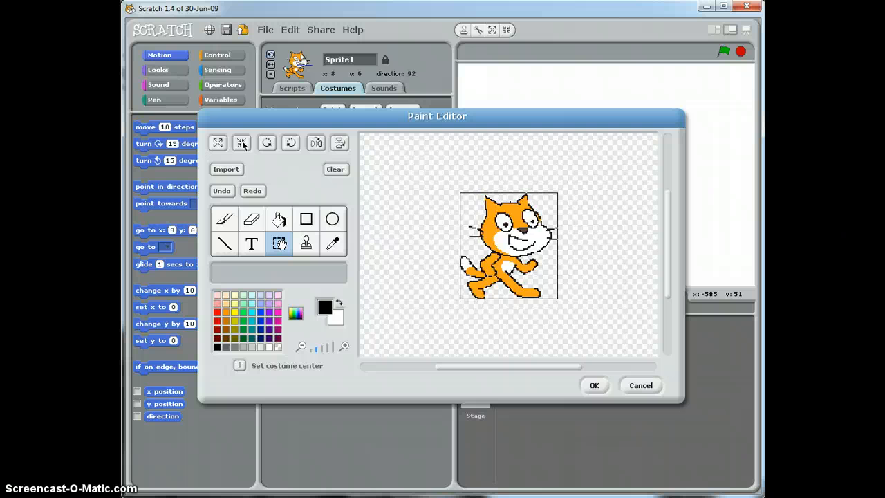
{"action": "left_click", "coordinate": [242, 143]}
{"action": "left_click", "coordinate": [242, 144]}
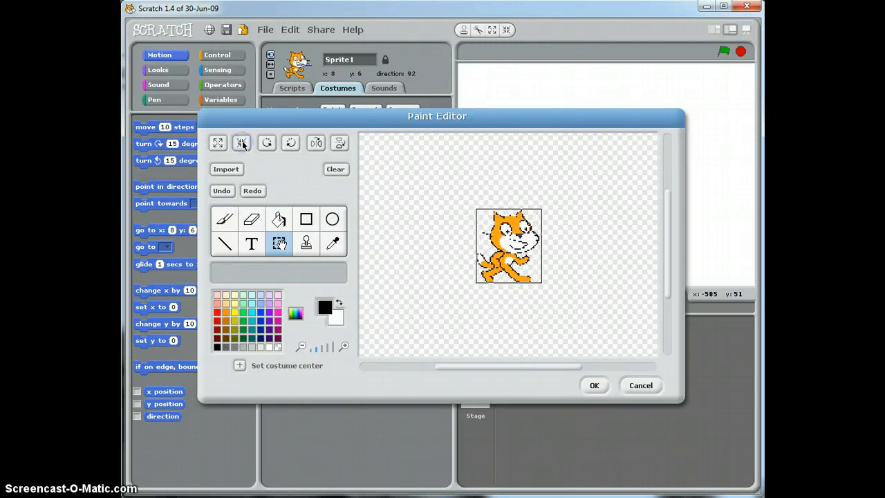
{"action": "left_click", "coordinate": [242, 144]}
{"action": "left_click", "coordinate": [242, 144]}
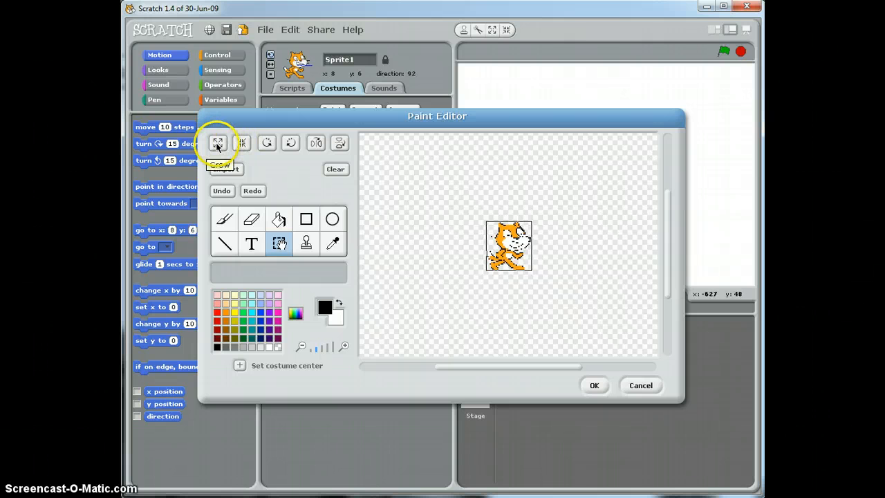
Step: Grow the cat drawing repeatedly until it extends beyond the visible canvas
{"action": "left_click", "coordinate": [217, 143]}
{"action": "left_click", "coordinate": [217, 143]}
{"action": "left_click", "coordinate": [217, 143]}
{"action": "left_click", "coordinate": [217, 143]}
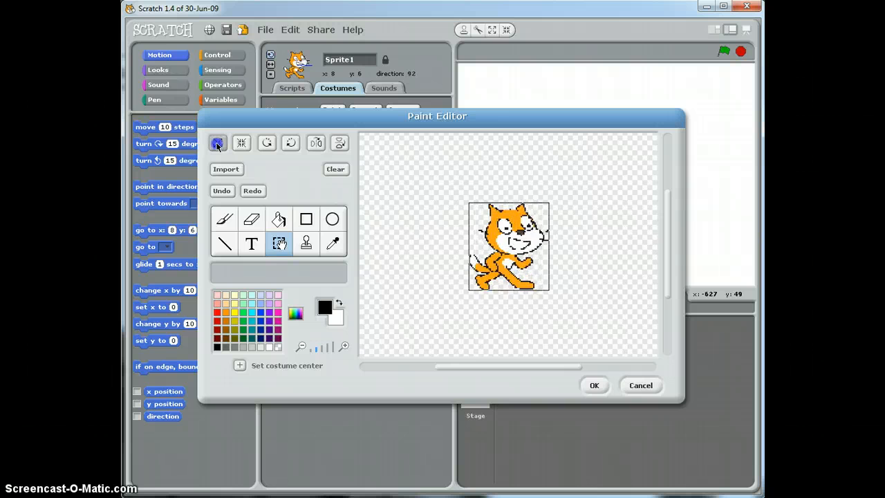
{"action": "left_click", "coordinate": [217, 143]}
{"action": "left_click", "coordinate": [217, 143]}
{"action": "left_click", "coordinate": [217, 143]}
{"action": "left_click", "coordinate": [217, 143]}
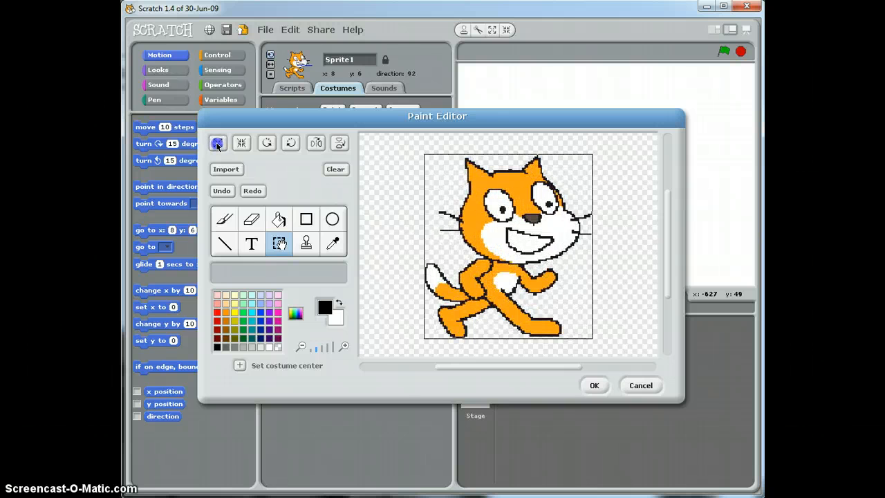
{"action": "left_click", "coordinate": [217, 143]}
{"action": "left_click", "coordinate": [217, 143]}
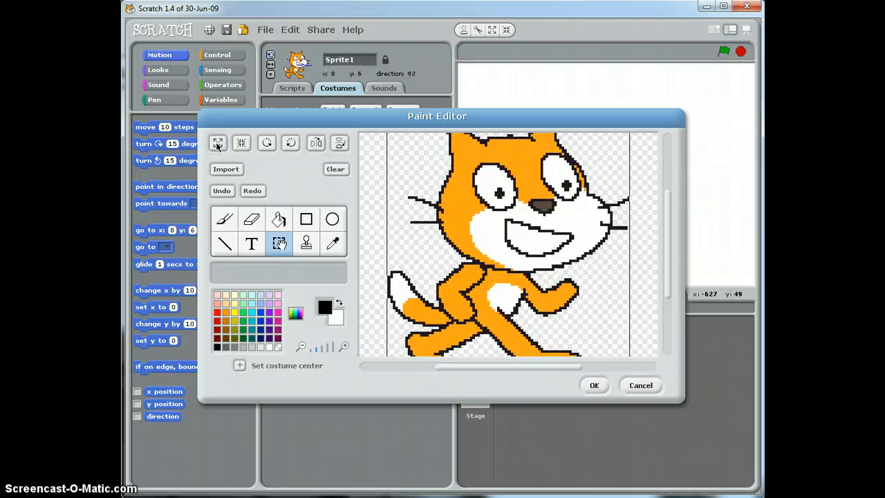
Step: Shrink the enlarged cat drawing repeatedly until it is small on the canvas
{"action": "left_click", "coordinate": [240, 144]}
{"action": "left_click", "coordinate": [241, 143]}
{"action": "left_click", "coordinate": [241, 143]}
{"action": "left_click", "coordinate": [241, 144]}
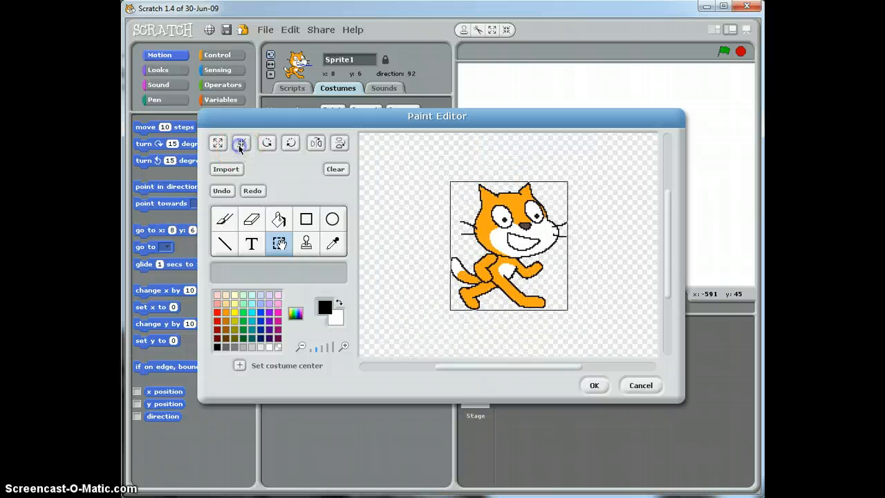
{"action": "left_click", "coordinate": [241, 144]}
{"action": "left_click", "coordinate": [240, 144]}
{"action": "left_click", "coordinate": [241, 144]}
{"action": "left_click", "coordinate": [240, 144]}
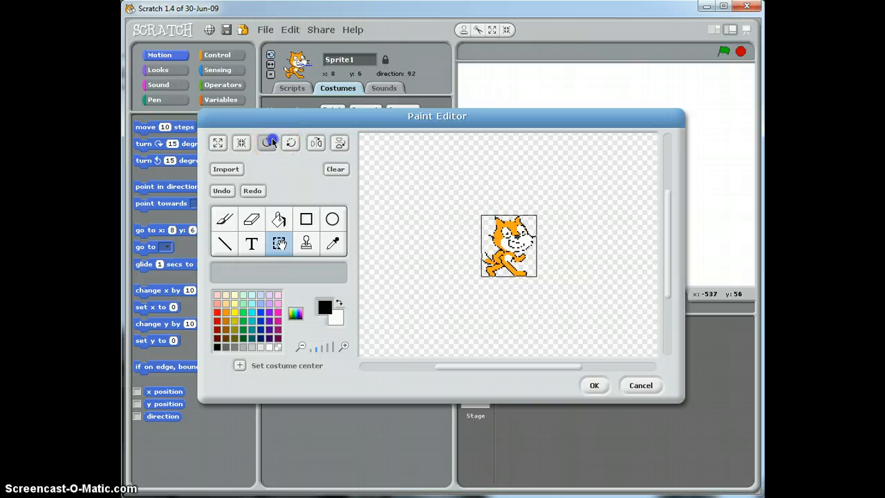
Step: Rotate the small cat clockwise several increments and counterclockwise by the same amount to stand it upright
{"action": "left_click", "coordinate": [268, 143]}
{"action": "left_click", "coordinate": [271, 142]}
{"action": "left_click", "coordinate": [271, 143]}
{"action": "left_click", "coordinate": [271, 142]}
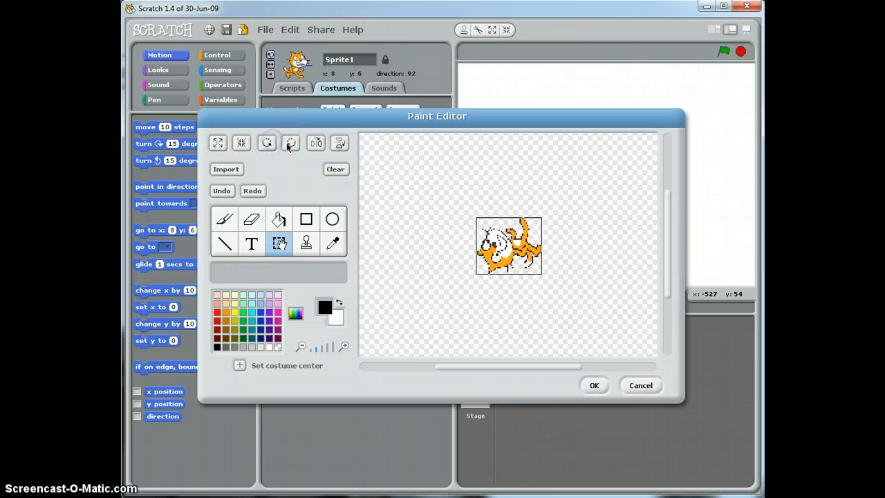
{"action": "left_click", "coordinate": [289, 143]}
{"action": "left_click", "coordinate": [289, 144]}
{"action": "left_click", "coordinate": [290, 144]}
{"action": "left_click", "coordinate": [290, 144]}
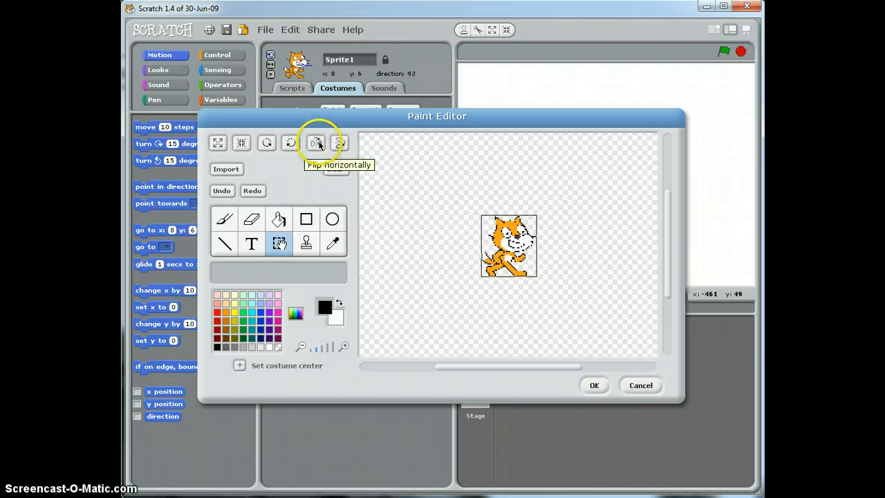
Step: Flip the cat horizontally, and flip it vertically twice so it ends upright
{"action": "left_click", "coordinate": [316, 143]}
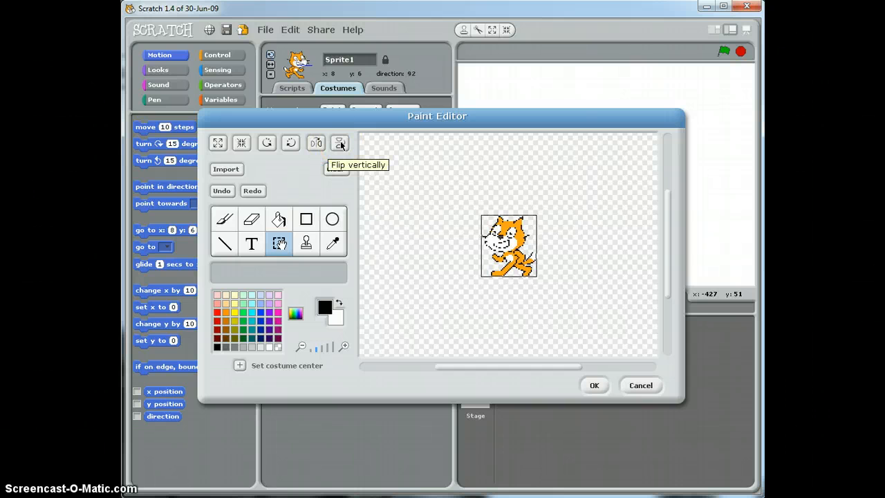
{"action": "left_click", "coordinate": [340, 144]}
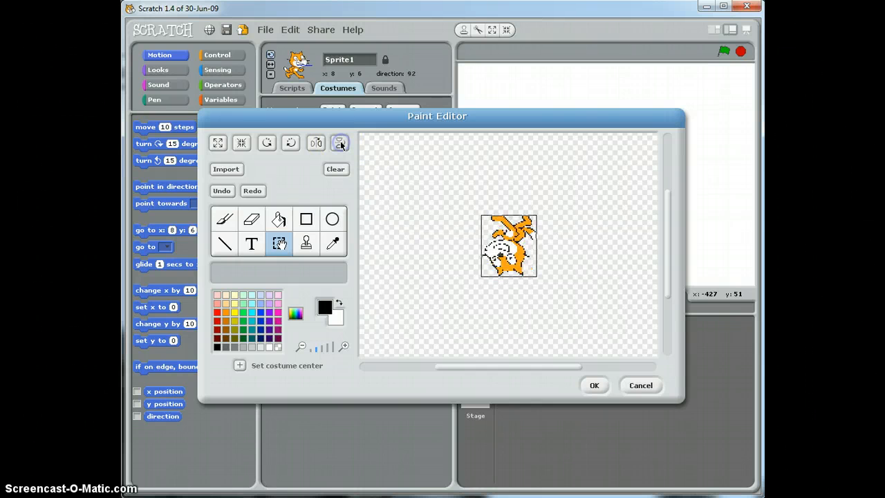
{"action": "left_click", "coordinate": [340, 141]}
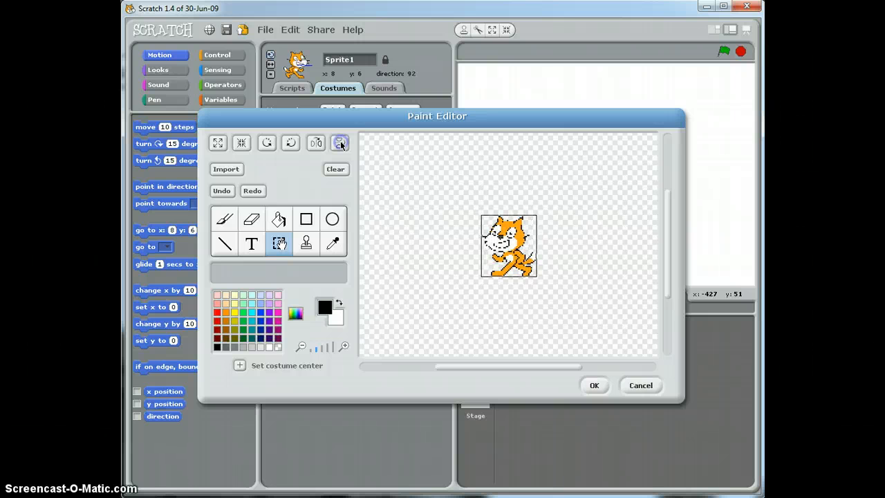
Step: Grow the mirrored cat by several increments back to its original size
{"action": "left_click", "coordinate": [218, 143]}
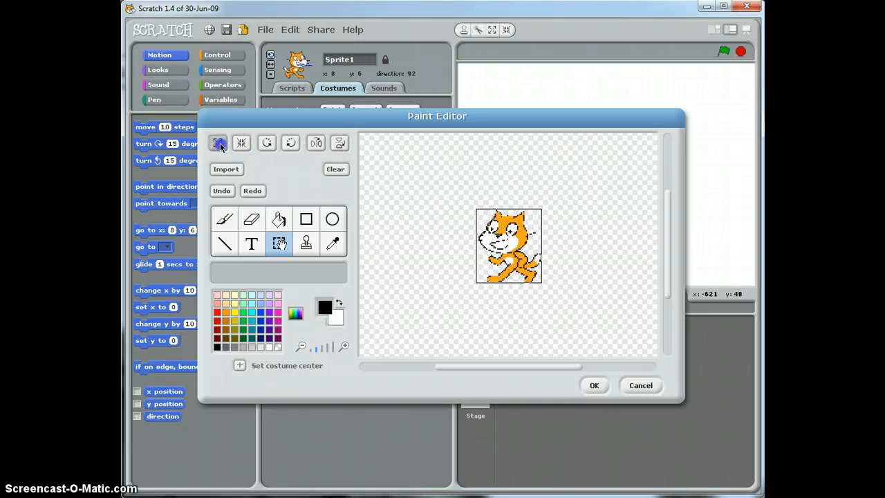
{"action": "left_click", "coordinate": [219, 143]}
{"action": "left_click", "coordinate": [218, 143]}
{"action": "left_click", "coordinate": [218, 143]}
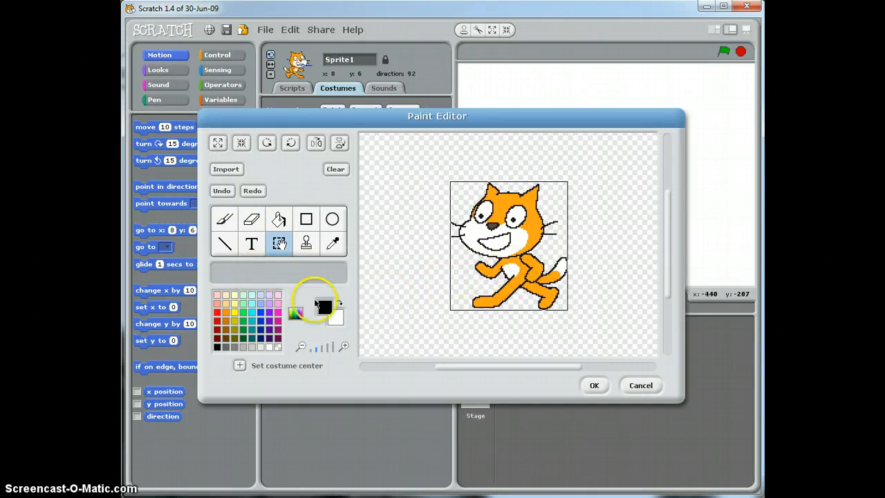
Step: Fill the cat's head, body and one arm with solid blue using the Fill tool
{"action": "left_click", "coordinate": [280, 222]}
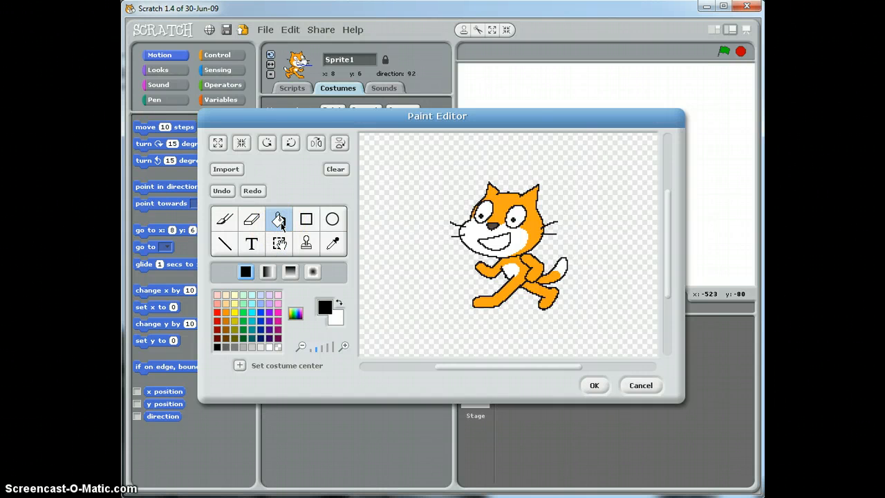
{"action": "left_click", "coordinate": [260, 312]}
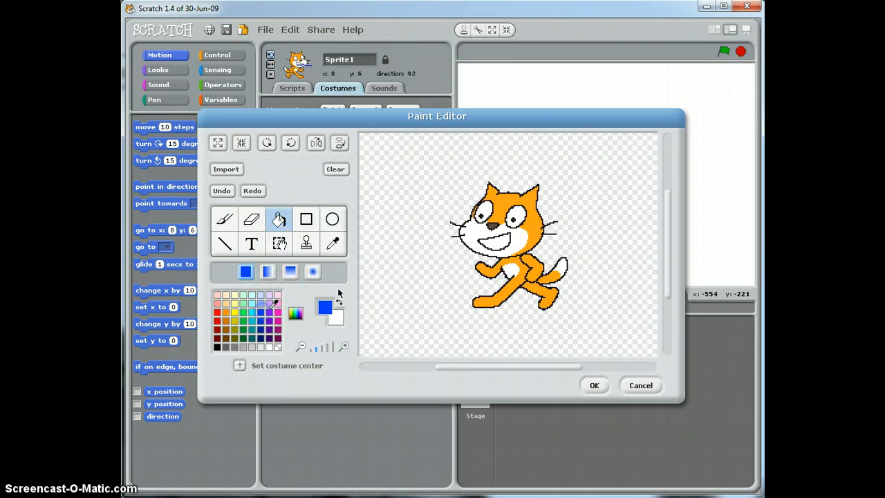
{"action": "left_click", "coordinate": [542, 209]}
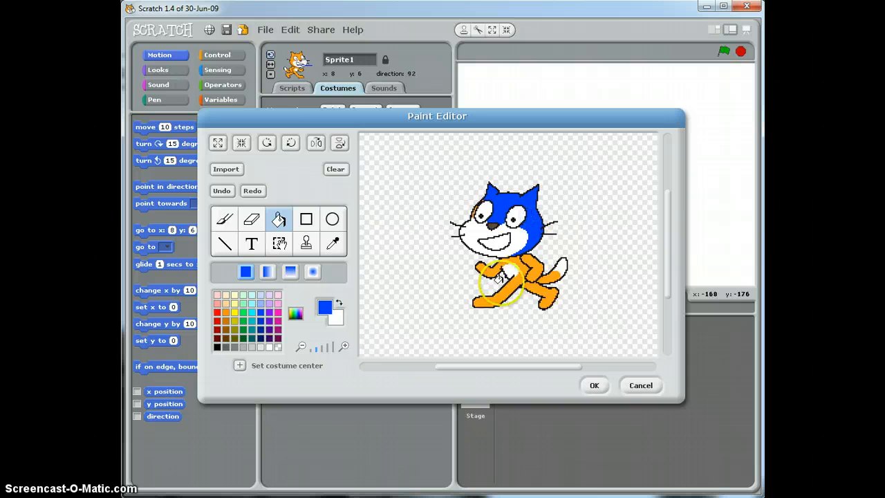
{"action": "left_click", "coordinate": [525, 273]}
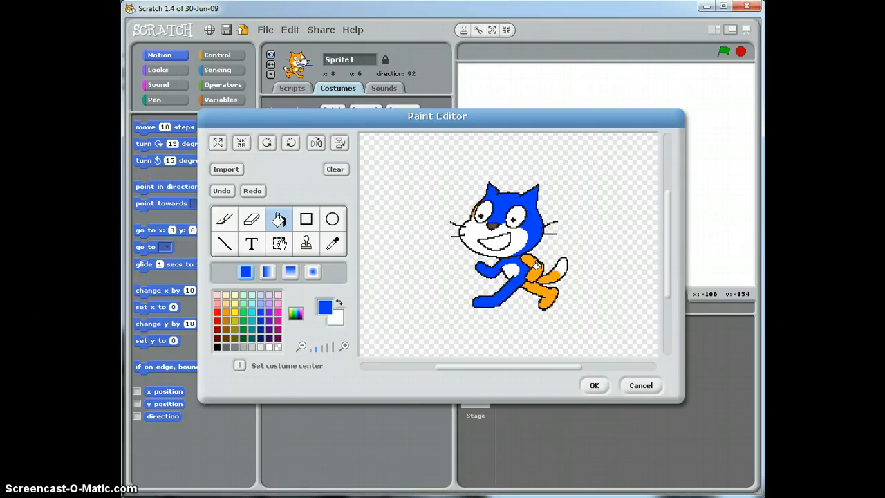
{"action": "left_click", "coordinate": [536, 266]}
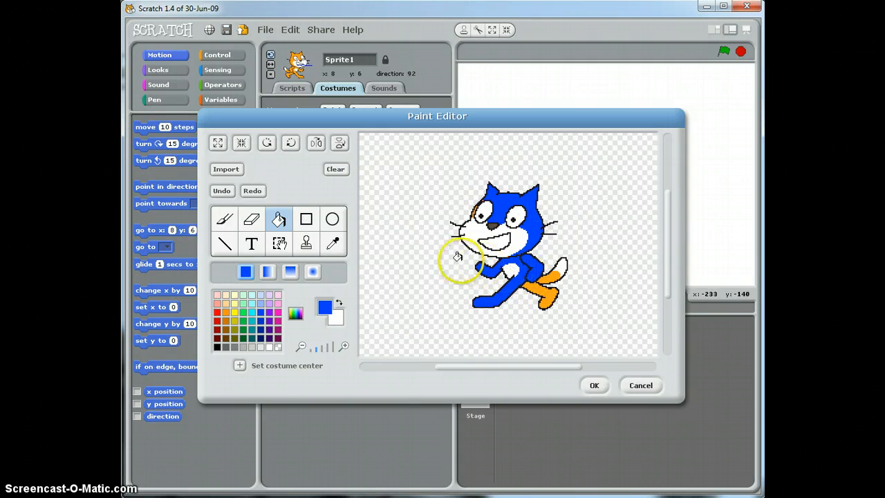
Step: Undo the three blue fills on the cat and redo all of them
{"action": "left_click", "coordinate": [224, 194]}
{"action": "left_click", "coordinate": [222, 194]}
{"action": "left_click", "coordinate": [221, 194]}
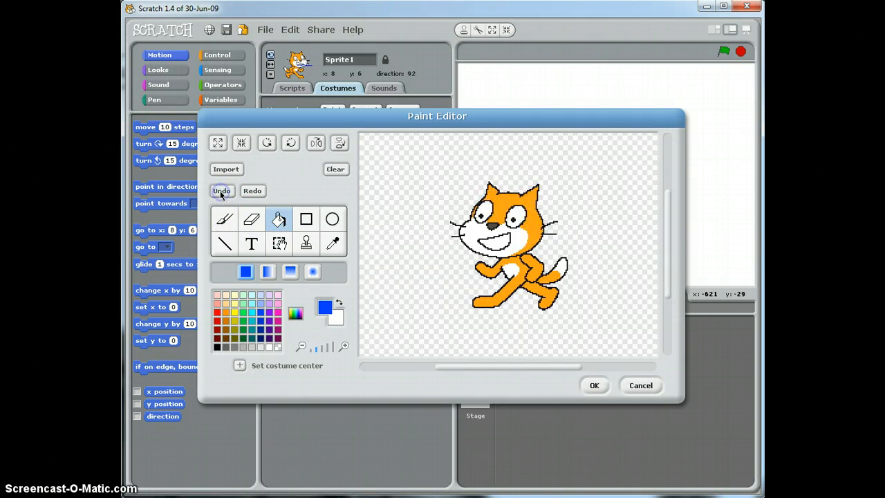
{"action": "left_click", "coordinate": [253, 191]}
{"action": "left_click", "coordinate": [253, 191]}
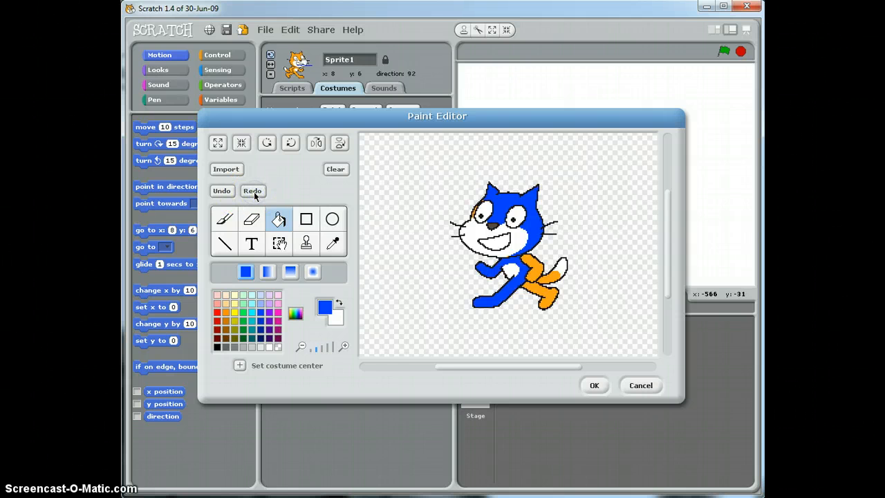
{"action": "left_click", "coordinate": [253, 192]}
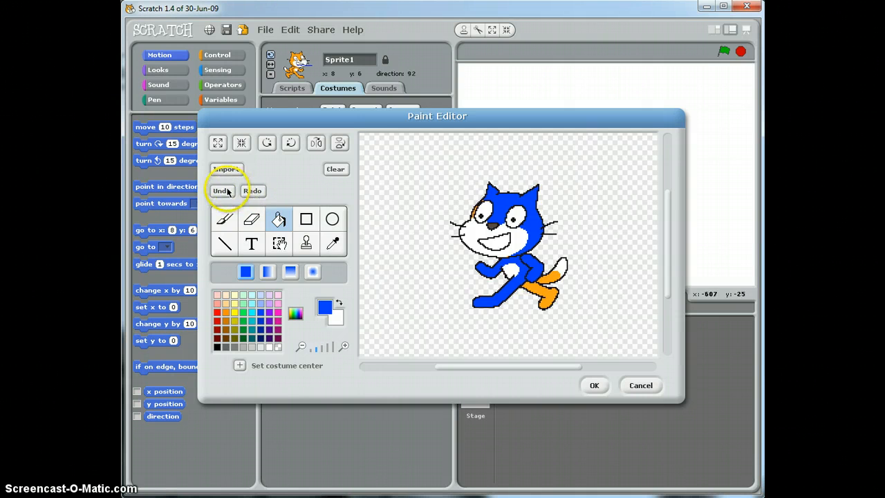
Step: Undo the redone blue fills so the whole cat is orange
{"action": "left_click", "coordinate": [222, 191]}
{"action": "left_click", "coordinate": [222, 191]}
{"action": "left_click", "coordinate": [222, 190]}
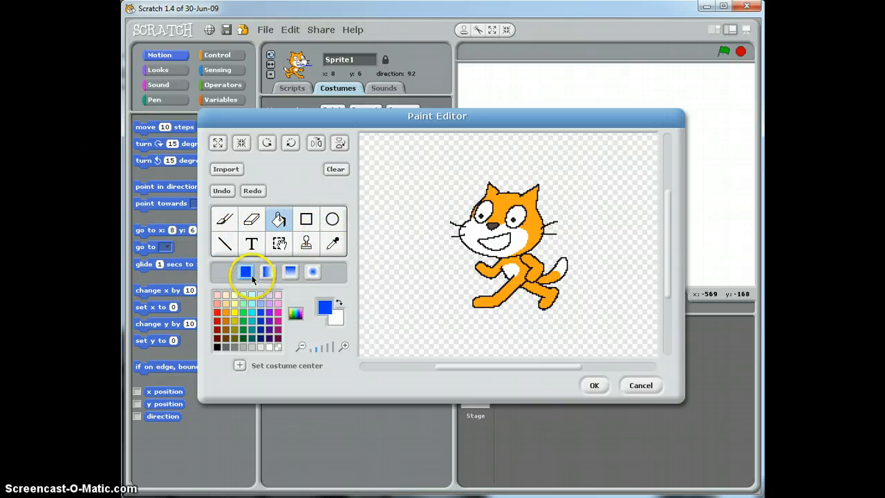
Step: Examine the available brush sizes and eraser sizes, and return to the Fill tool
{"action": "left_click", "coordinate": [228, 221]}
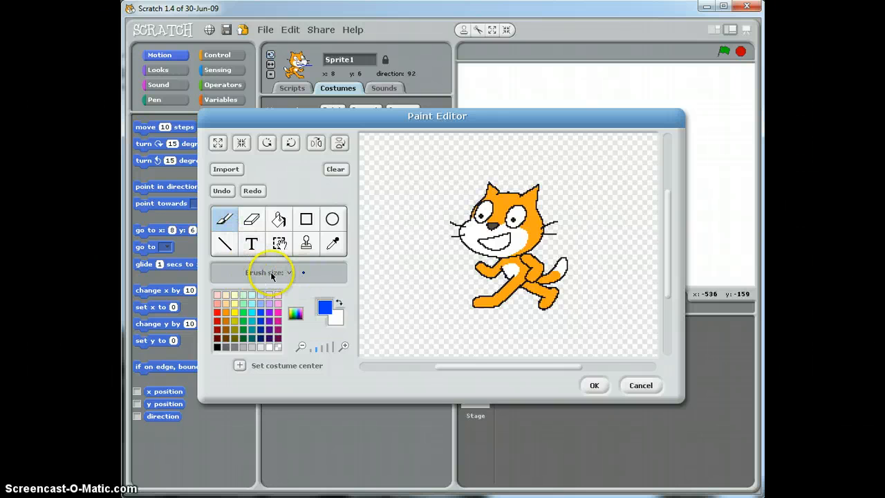
{"action": "left_click", "coordinate": [288, 273]}
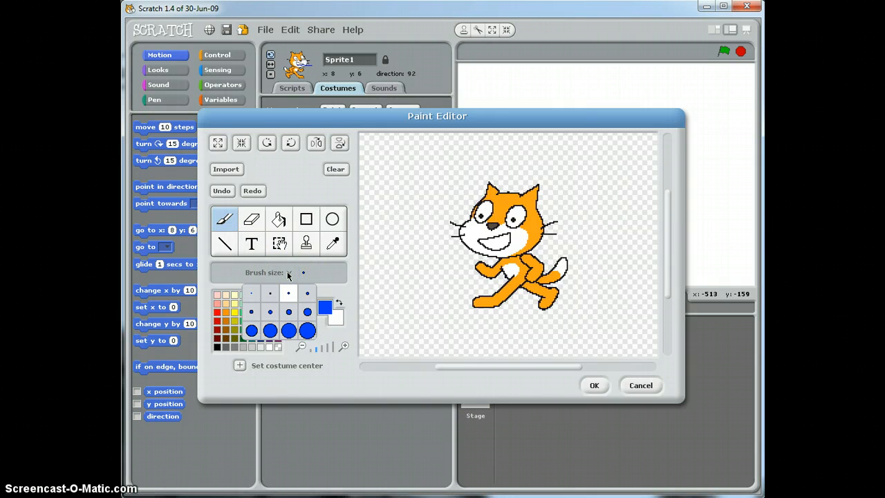
{"action": "left_click", "coordinate": [251, 219]}
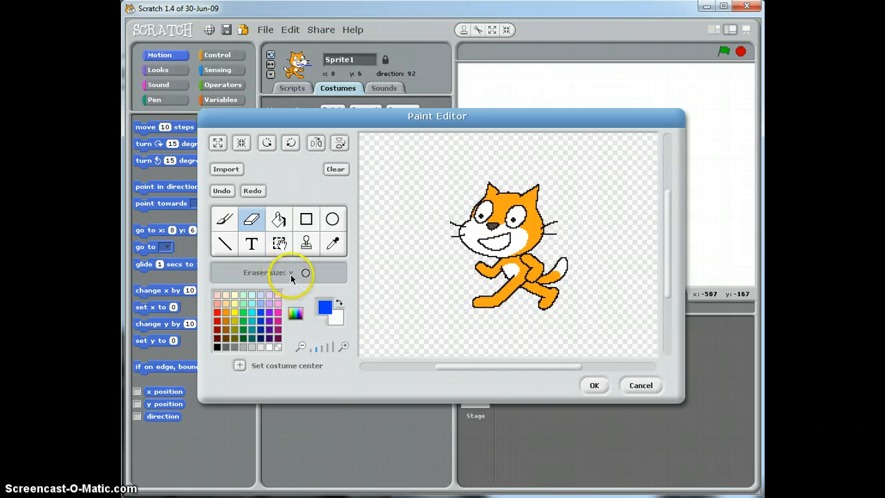
{"action": "left_click", "coordinate": [290, 274]}
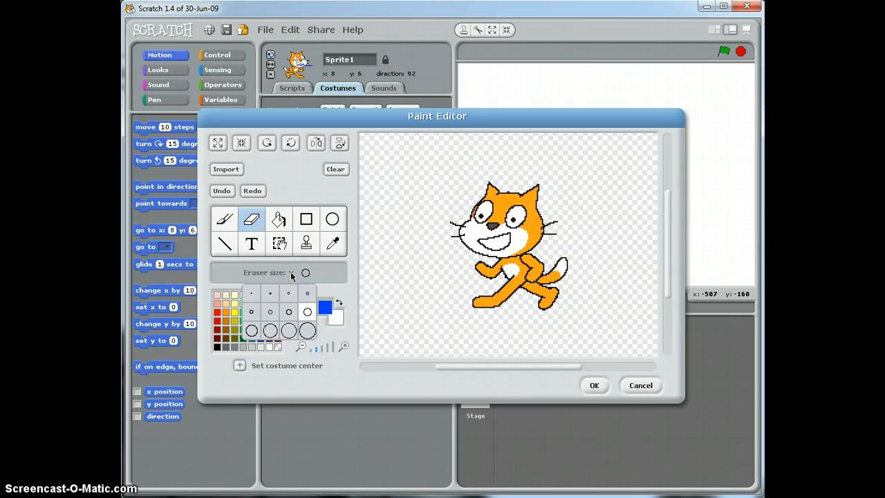
{"action": "left_click", "coordinate": [278, 223]}
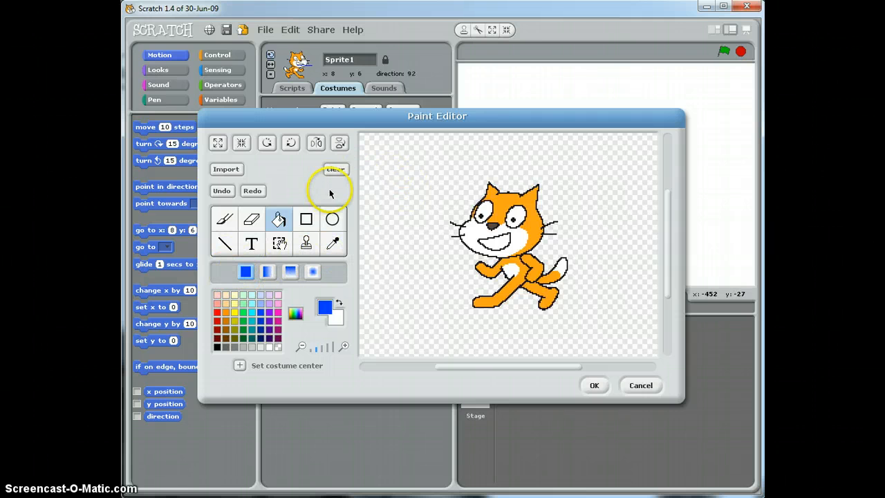
Step: Look at the costume folders available for importing an image, and leave without importing anything
{"action": "left_click", "coordinate": [232, 172]}
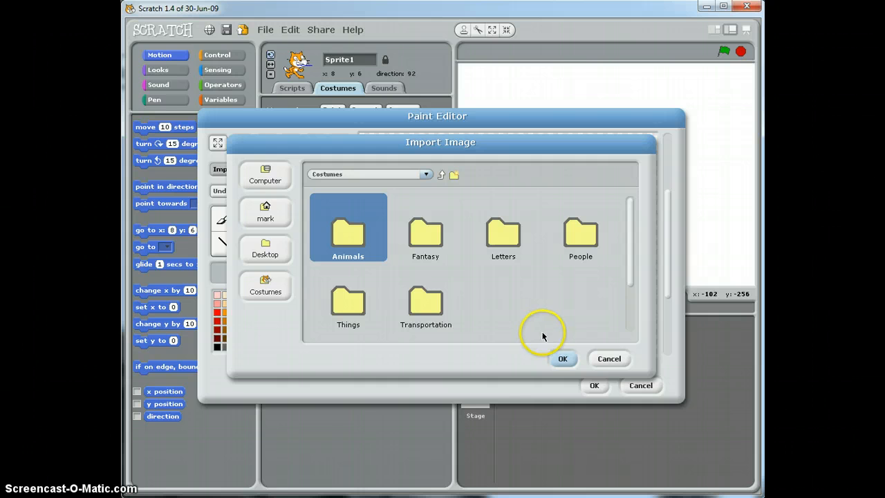
{"action": "left_click", "coordinate": [611, 357]}
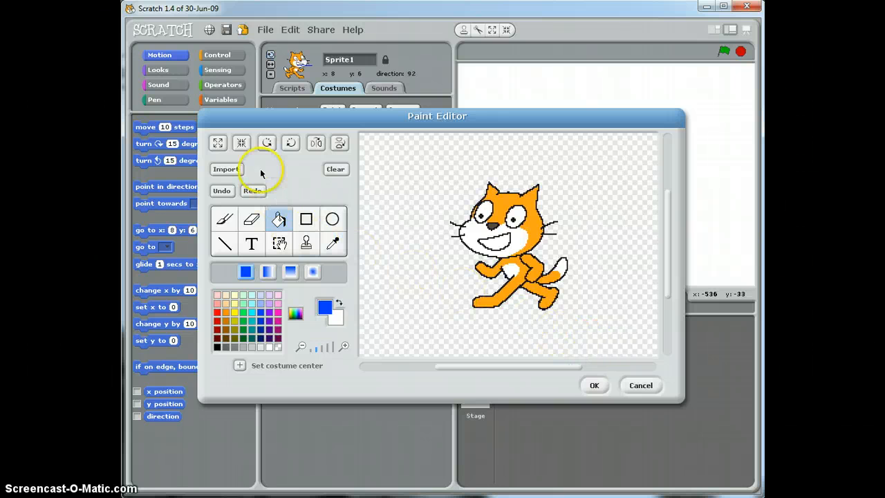
Step: Shrink the whole cat by three increments and save the change to costume1
{"action": "left_click", "coordinate": [241, 144]}
{"action": "left_click", "coordinate": [242, 144]}
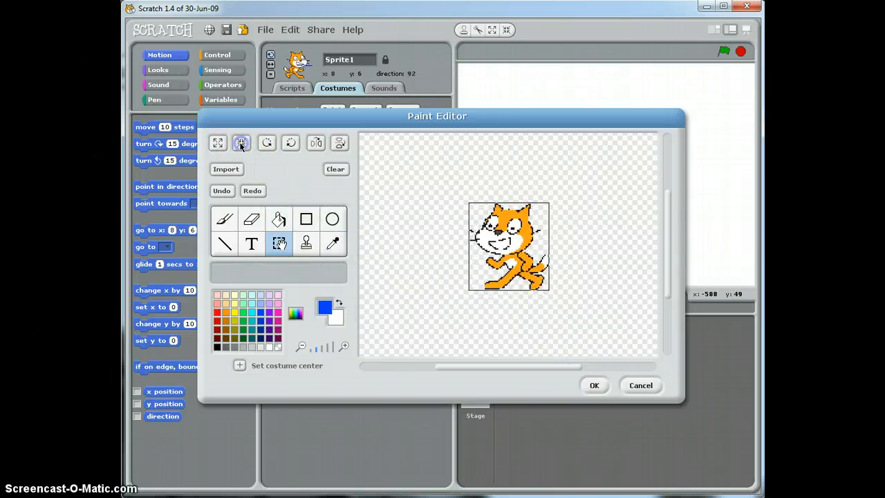
{"action": "left_click", "coordinate": [241, 144]}
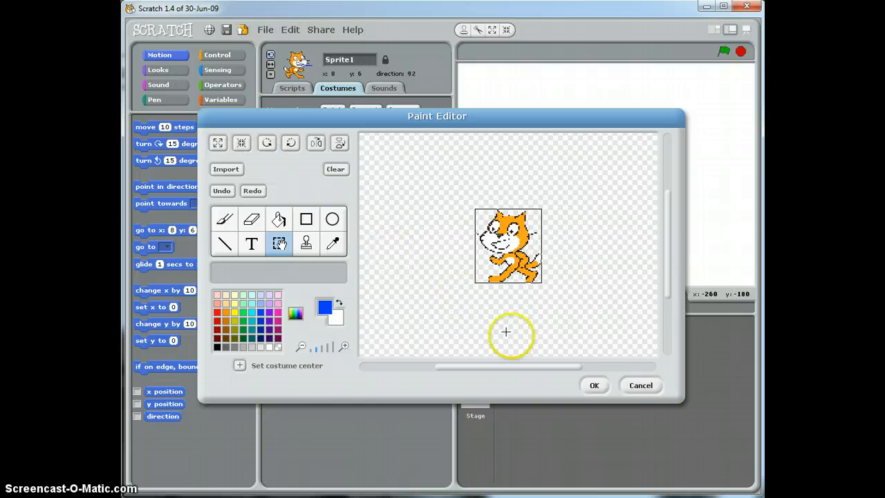
{"action": "left_click", "coordinate": [593, 385]}
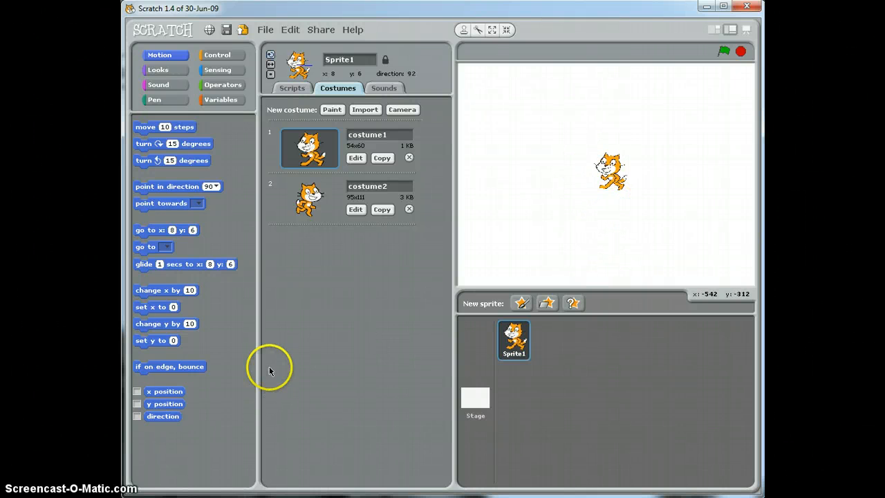
Step: Edit costume1 again and paint a thin black balloon string curving up from the cat's hand with the smallest brush size
{"action": "left_click", "coordinate": [355, 159]}
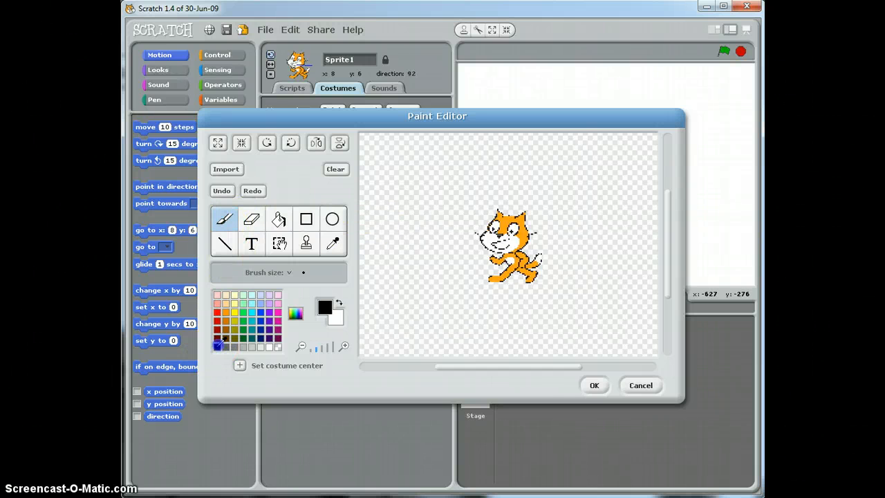
{"action": "left_click", "coordinate": [288, 272]}
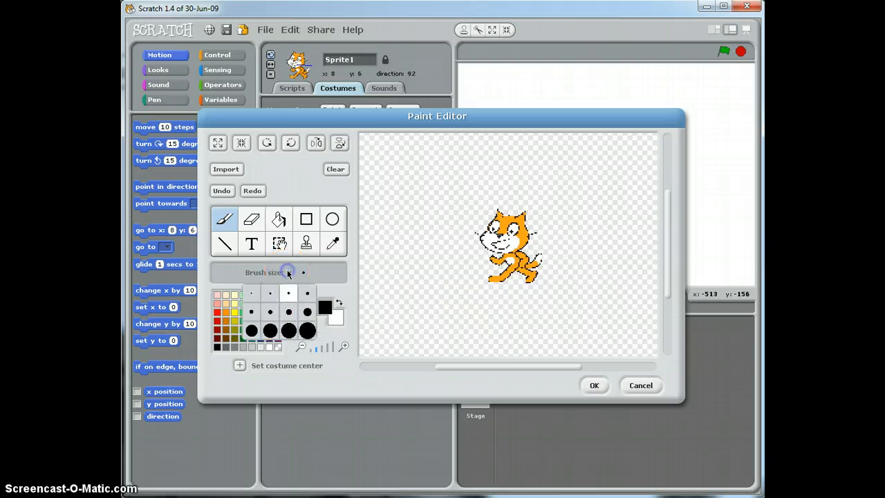
{"action": "left_click", "coordinate": [253, 297]}
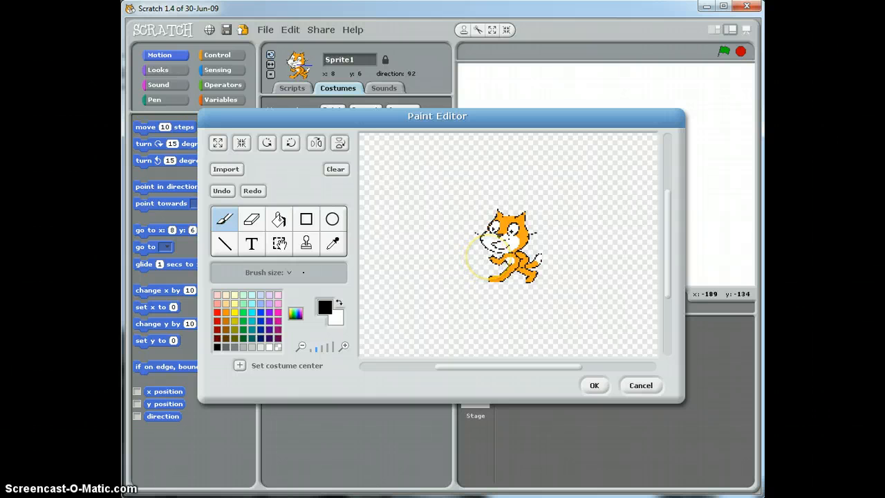
{"action": "left_click", "coordinate": [480, 262]}
{"action": "left_click", "coordinate": [487, 255]}
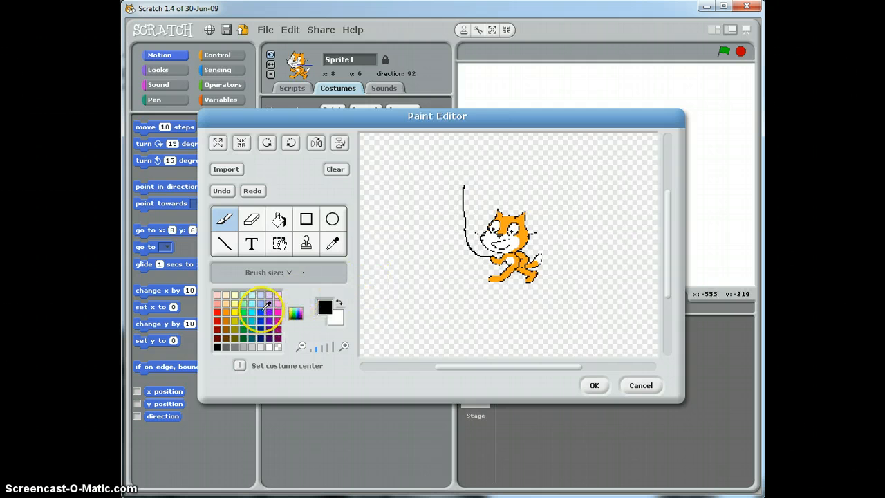
Step: Paint a blue balloon outline with a knot at the string's upper end and fill the balloon with solid blue
{"action": "left_click", "coordinate": [263, 310]}
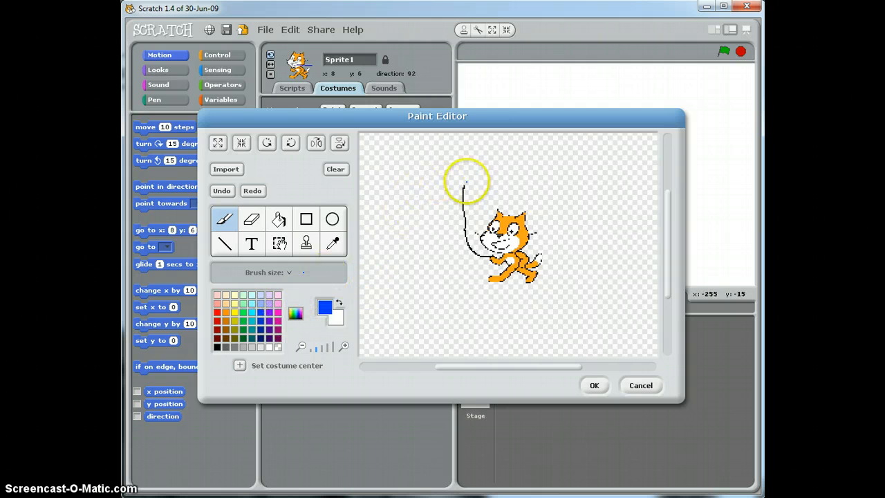
{"action": "left_click", "coordinate": [463, 185]}
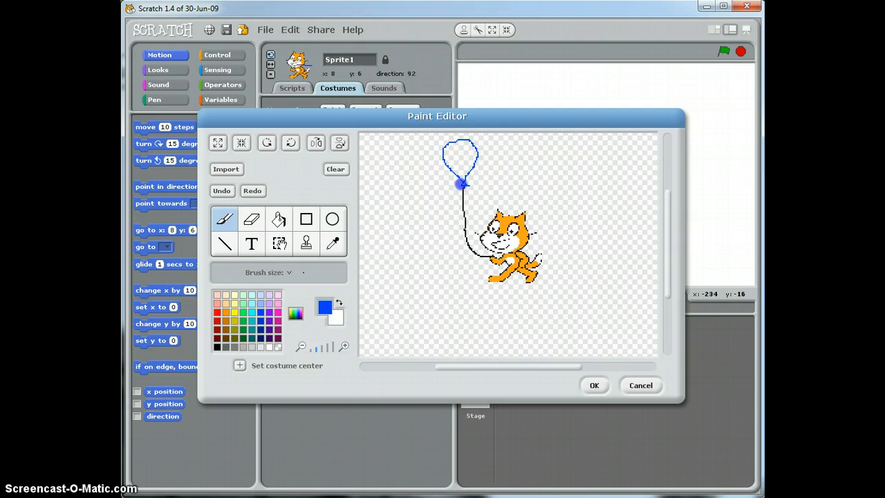
{"action": "left_click", "coordinate": [280, 223]}
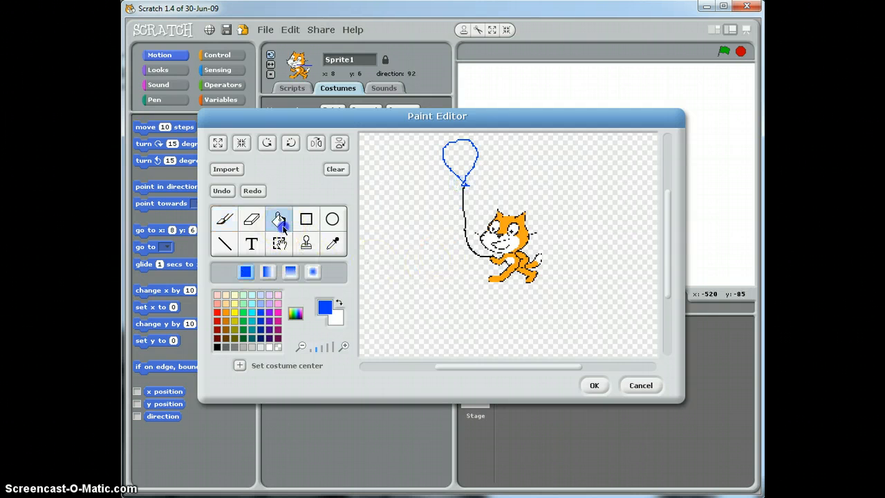
{"action": "left_click", "coordinate": [450, 151]}
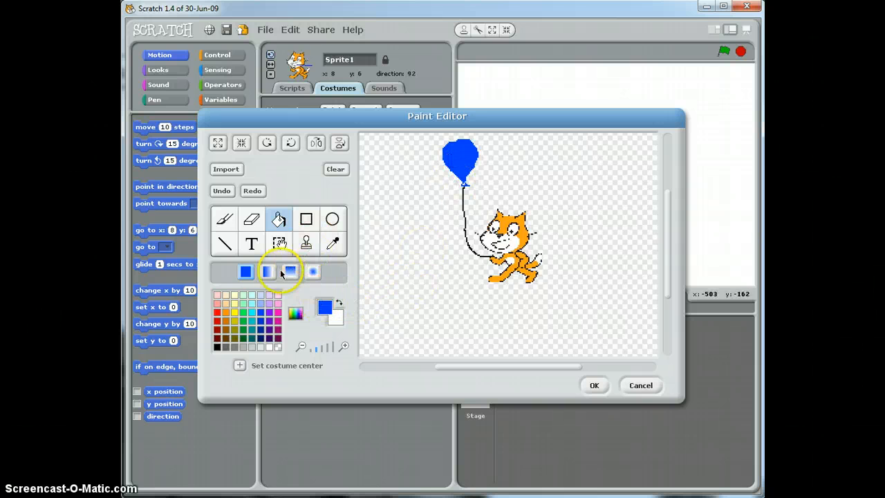
Step: Paint over the gaps in the balloon's knot with the blue brush and save the edited costume
{"action": "left_click", "coordinate": [226, 222]}
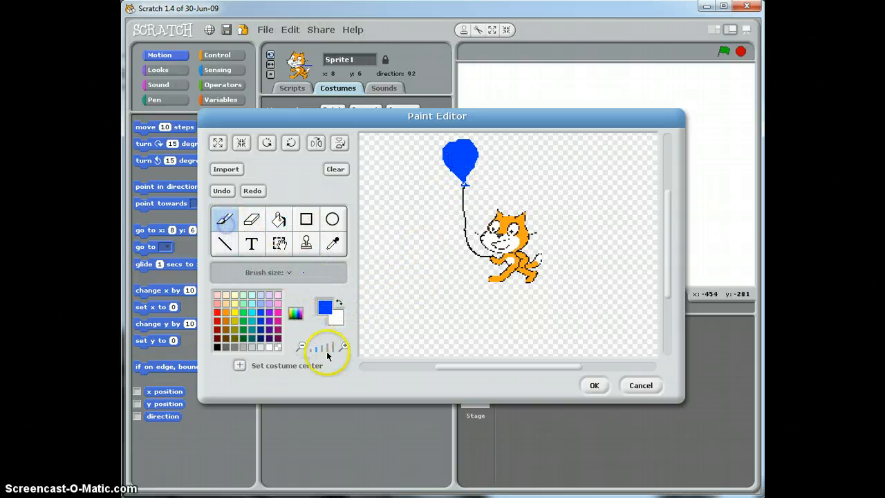
{"action": "left_click", "coordinate": [344, 347]}
{"action": "left_click", "coordinate": [344, 347]}
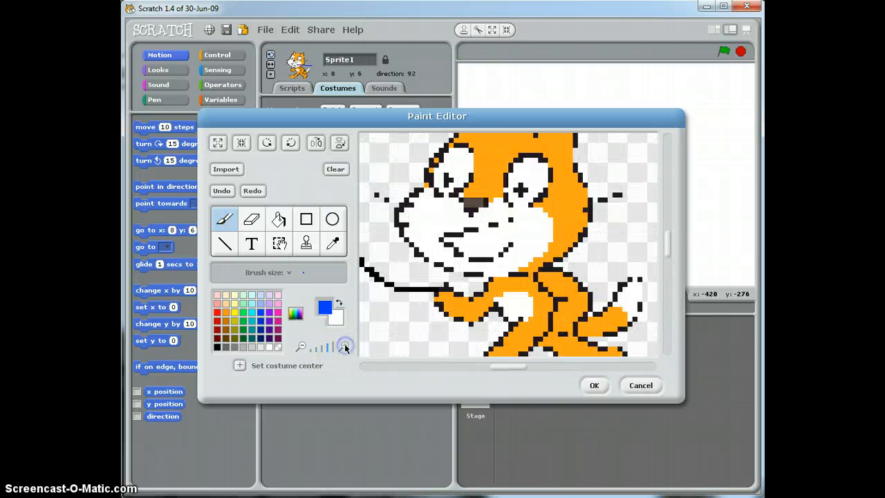
{"action": "left_click_drag", "start_coordinate": [669, 247], "coordinate": [667, 211]}
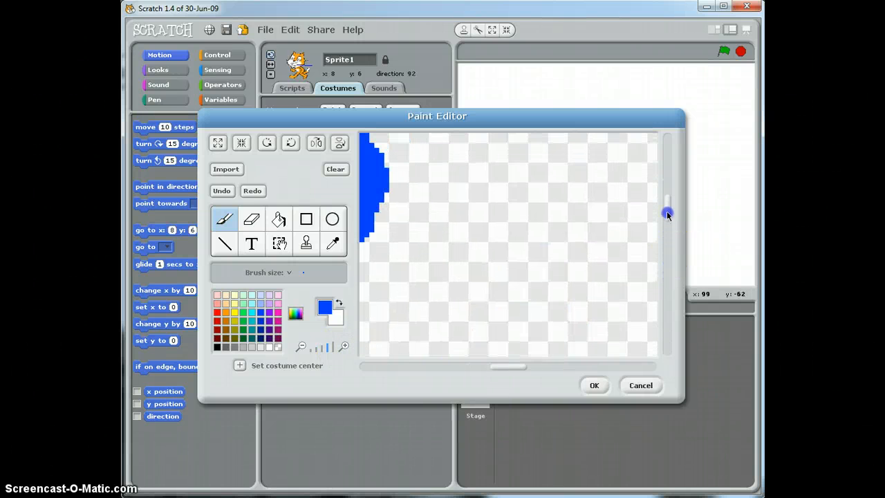
{"action": "left_click_drag", "start_coordinate": [526, 368], "coordinate": [495, 367]}
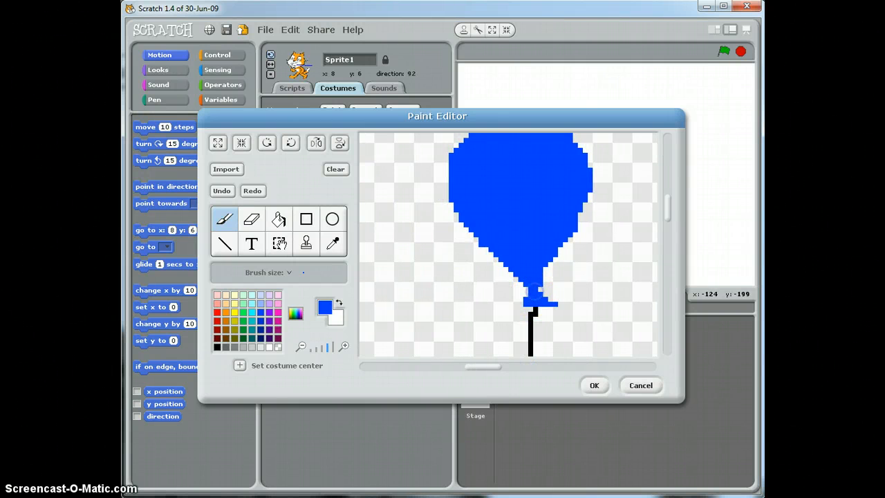
{"action": "left_click", "coordinate": [300, 347]}
{"action": "left_click", "coordinate": [300, 346]}
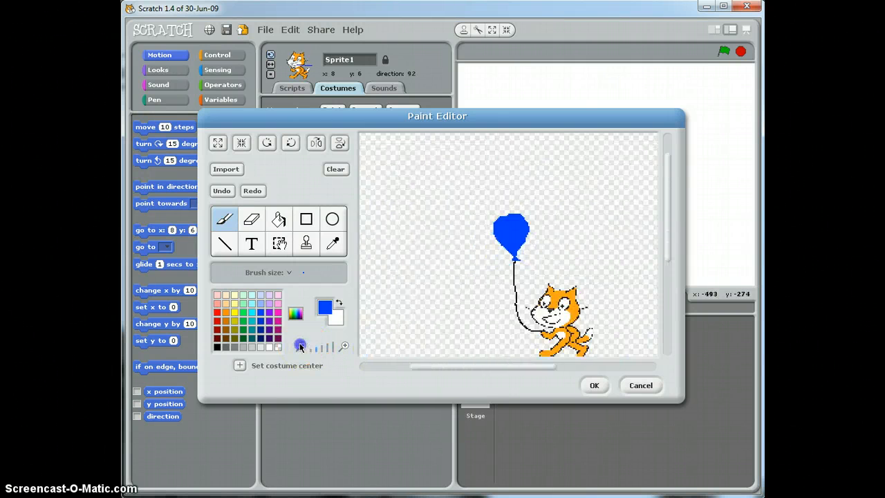
{"action": "left_click", "coordinate": [300, 346]}
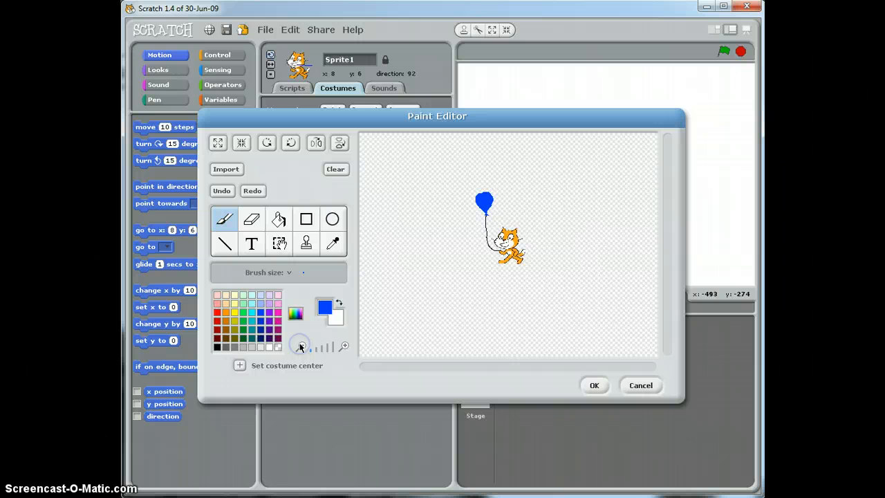
{"action": "left_click", "coordinate": [592, 388]}
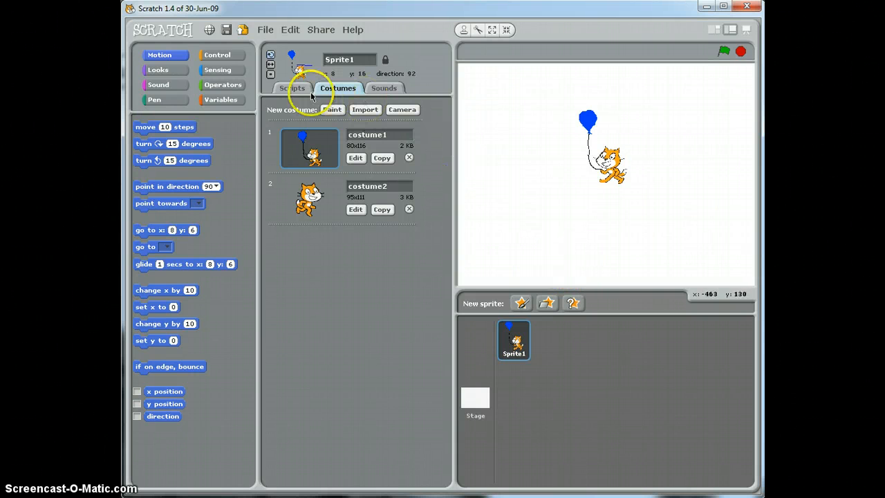
Step: Show the sprite's scripts and test the right arrow script by moving the cat with its balloon 80 steps right
{"action": "left_click", "coordinate": [282, 91]}
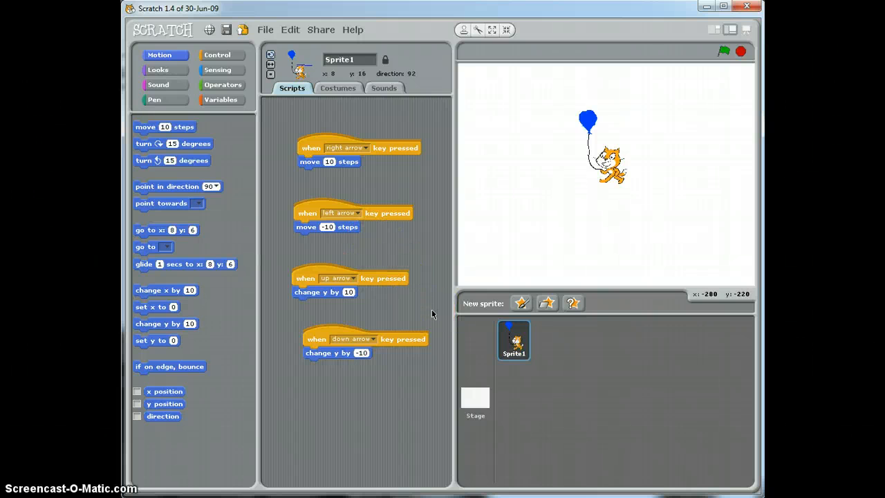
{"action": "key", "text": "Right"}
{"action": "key", "text": "Right"}
{"action": "key", "text": "Right"}
{"action": "key", "text": "Right"}
{"action": "key", "text": "Right"}
{"action": "key", "text": "Right"}
{"action": "key", "text": "Right"}
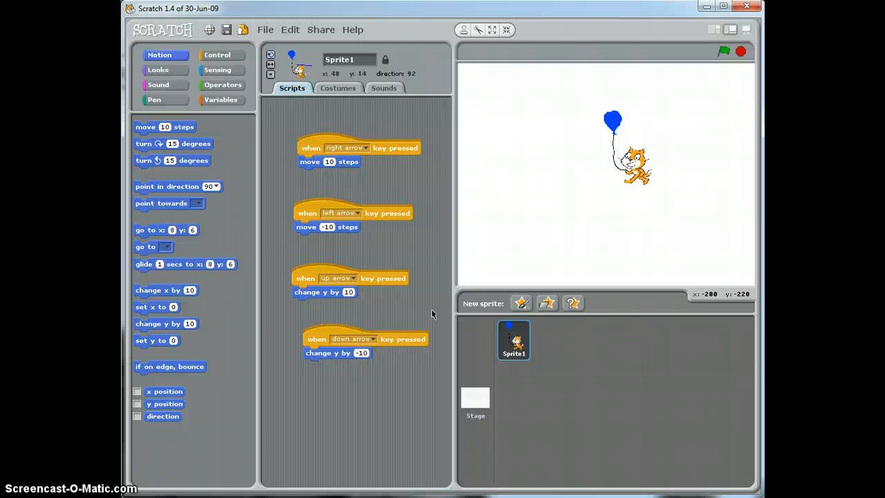
{"action": "key", "text": "Right"}
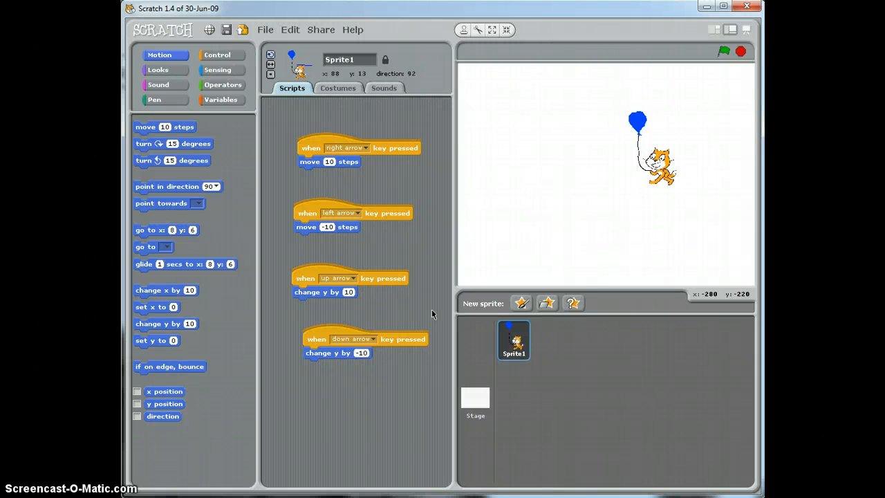
Step: Test the left arrow script by moving the cat with its balloon 110 steps back to the left
{"action": "key", "text": "Left"}
{"action": "key", "text": "Left"}
{"action": "key", "text": "Left"}
{"action": "key", "text": "Left"}
{"action": "key", "text": "Left"}
{"action": "key", "text": "Left"}
{"action": "key", "text": "Left"}
{"action": "key", "text": "Left"}
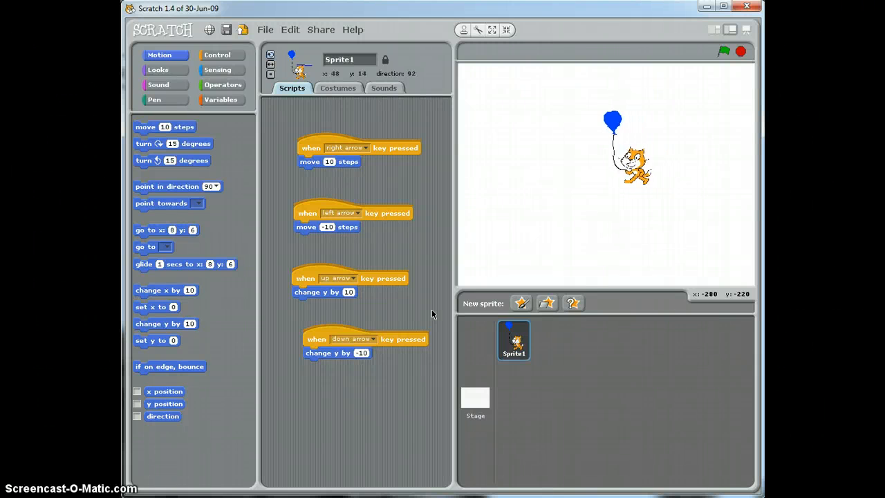
{"action": "key", "text": "Left"}
{"action": "key", "text": "Left"}
{"action": "key", "text": "Left"}
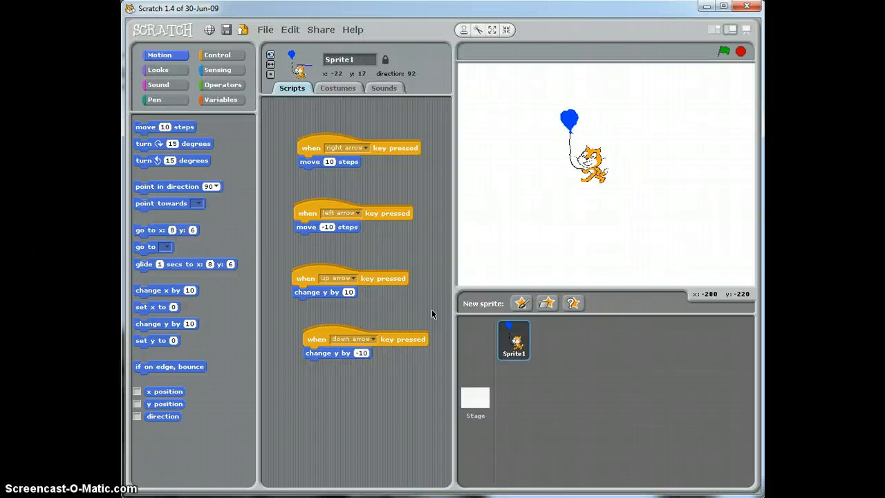
Step: Test the up and down arrow scripts by raising the cat 40 units and lowering it 50 units
{"action": "key", "text": "Up"}
{"action": "key", "text": "Up"}
{"action": "key", "text": "Up"}
{"action": "key", "text": "Up"}
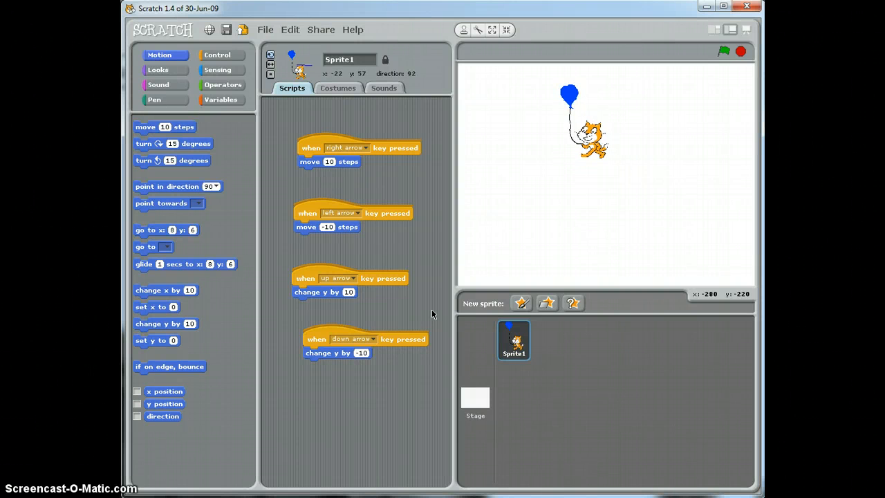
{"action": "key", "text": "Down"}
{"action": "key", "text": "Down"}
{"action": "key", "text": "Down"}
{"action": "key", "text": "Down"}
{"action": "key", "text": "Down"}
{"action": "key", "text": "Down"}
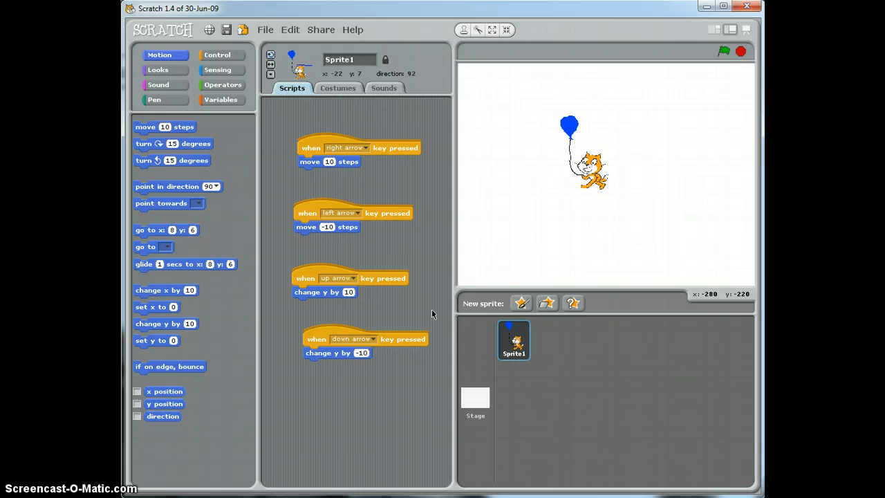